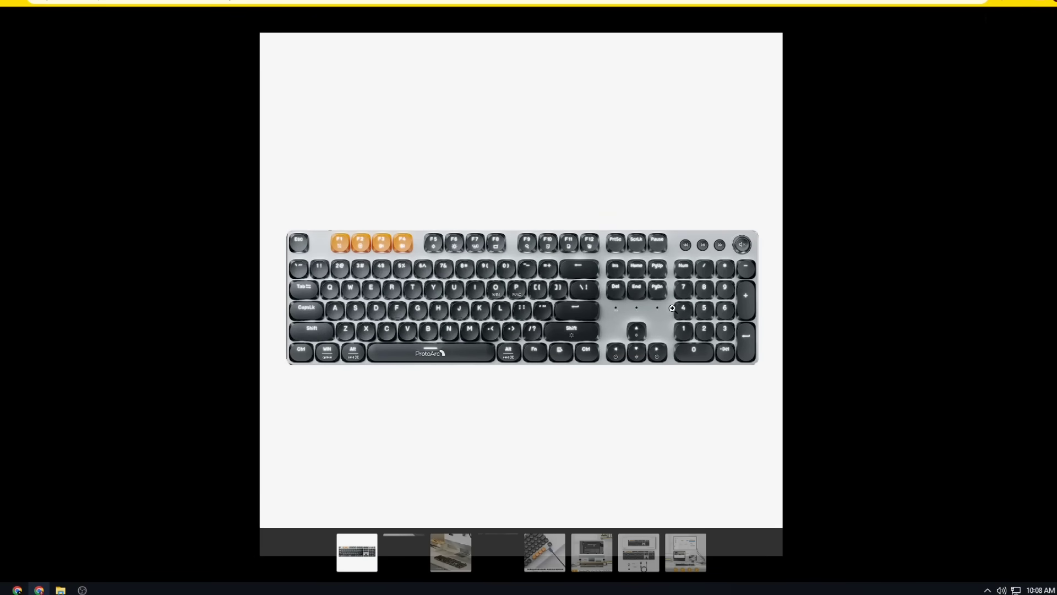
Step: Advance past the lighting and WIN/MAC photos to the charging photo and enlarge its 1900mAh battery details
{"action": "key", "text": "Right"}
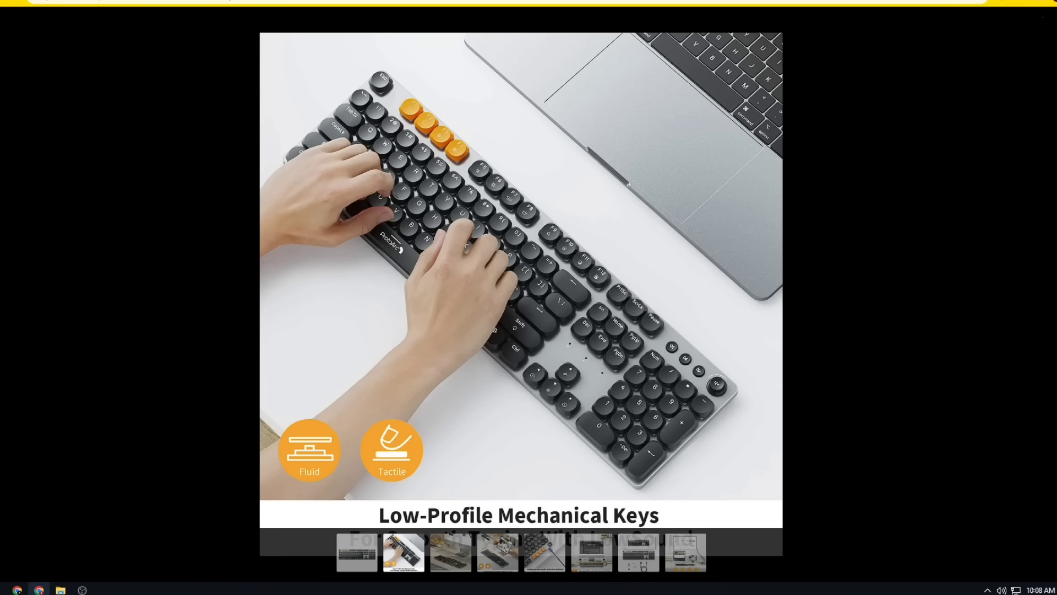
{"action": "left_click", "coordinate": [1050, 324]}
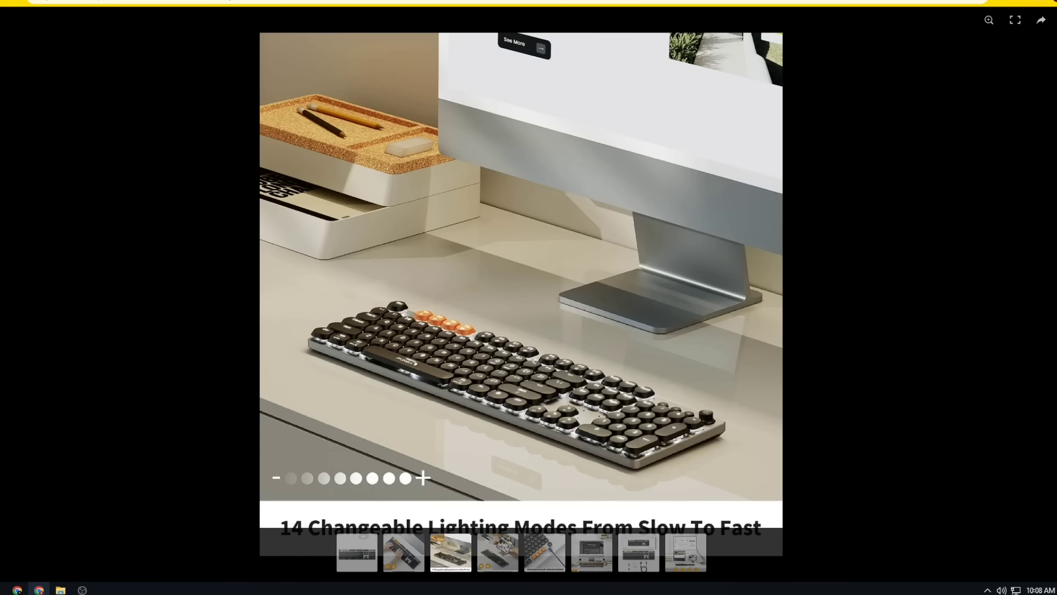
{"action": "key", "text": "Right"}
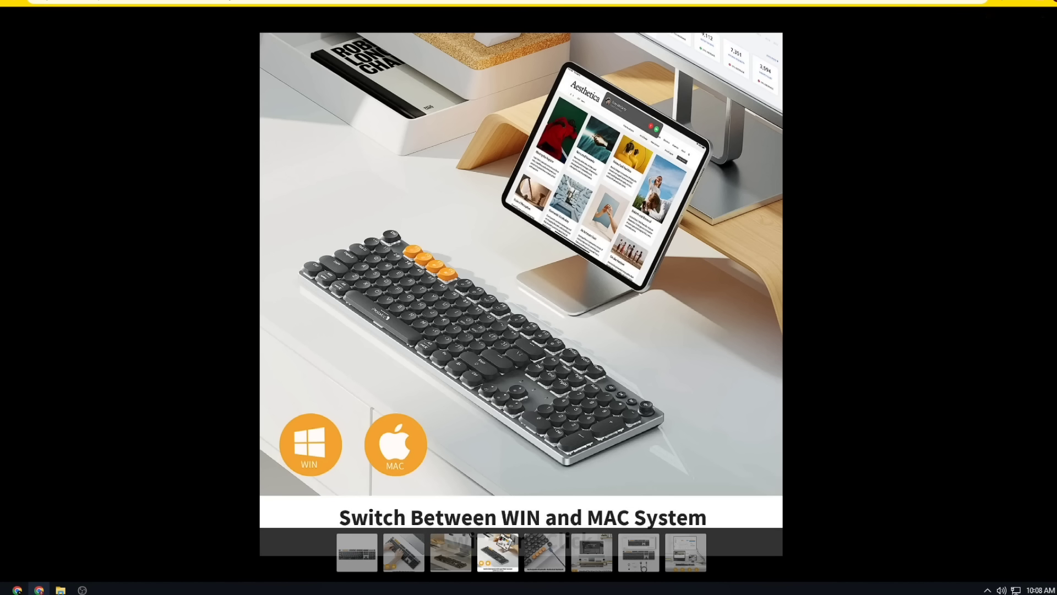
{"action": "left_click", "coordinate": [1051, 332]}
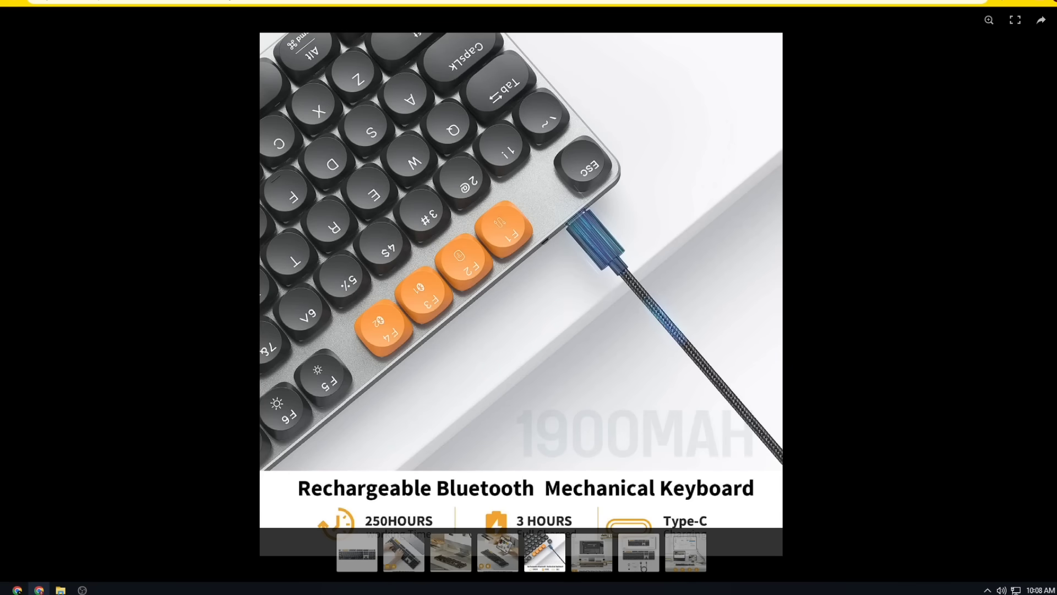
{"action": "left_click", "coordinate": [566, 324]}
{"action": "left_click_drag", "start_coordinate": [566, 324], "coordinate": [565, 316]}
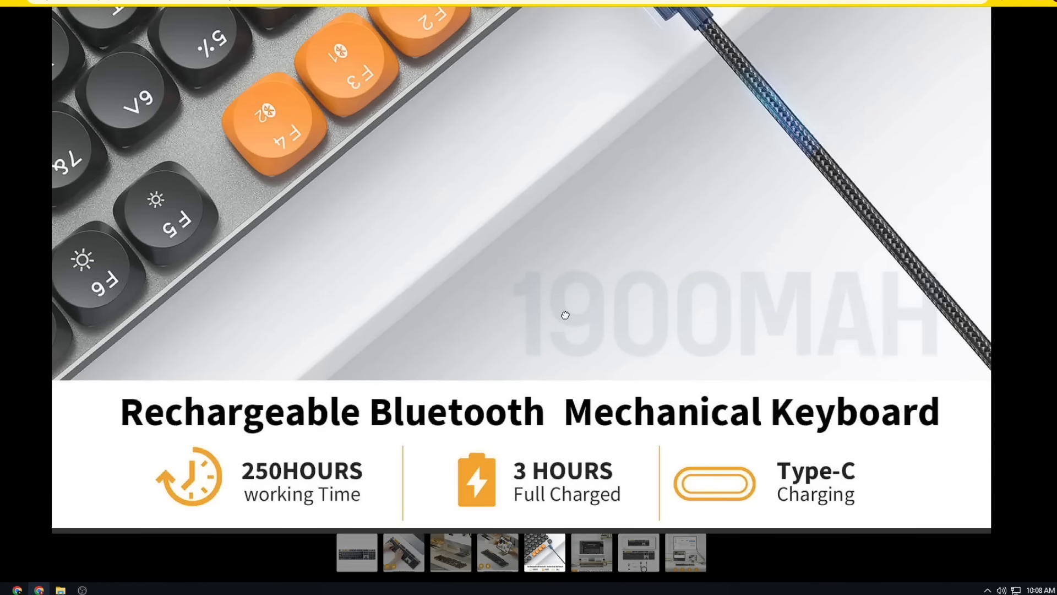
{"action": "scroll", "coordinate": [565, 315], "scroll_direction": "up", "scroll_amount": 1}
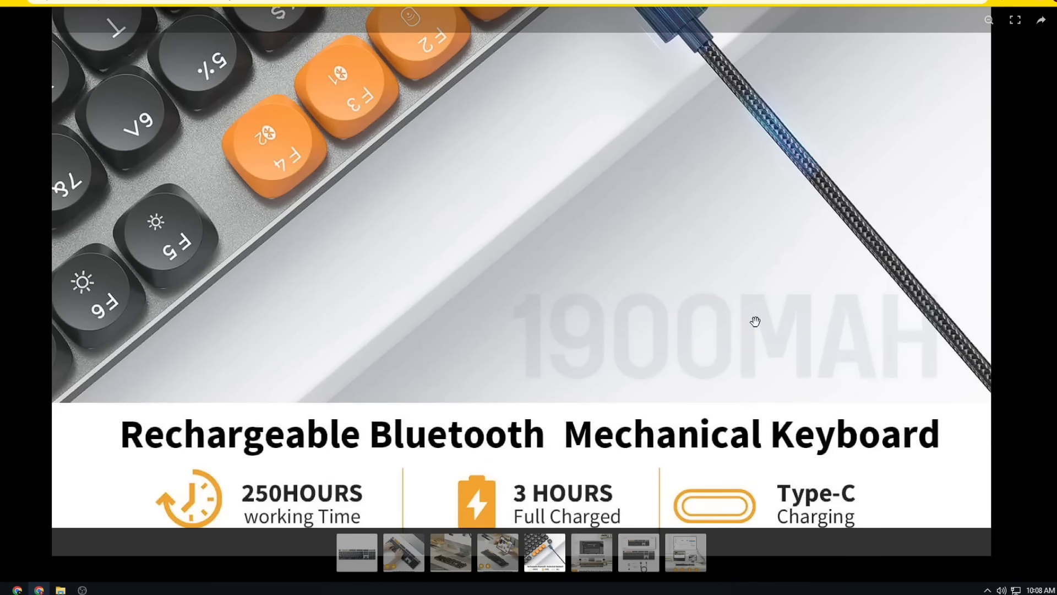
{"action": "scroll", "coordinate": [755, 321], "scroll_direction": "up", "scroll_amount": 1}
{"action": "scroll", "coordinate": [747, 307], "scroll_direction": "up", "scroll_amount": 1}
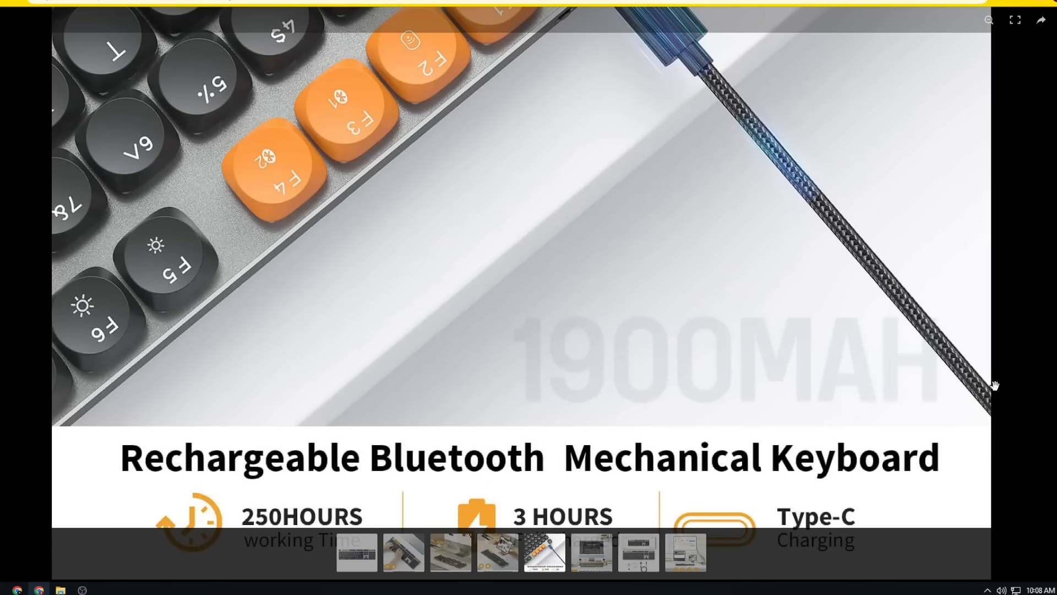
Step: Advance from the enlarged charging photo to the sixth photo, the desk setup with macro driver download
{"action": "key", "text": "Right"}
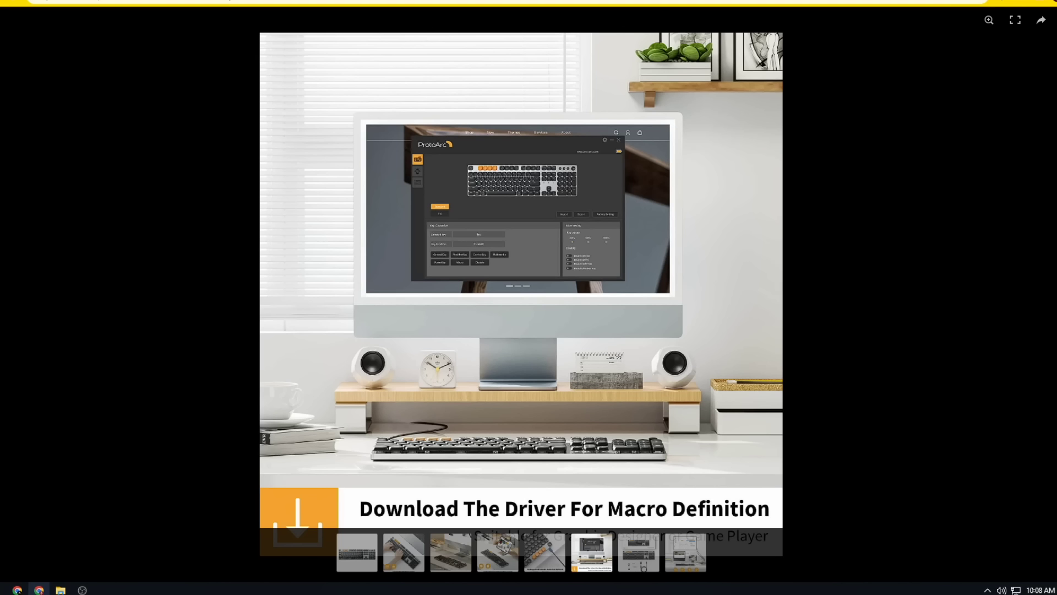
Step: View the box contents and connection modes photos, then enlarge the first keyboard photo
{"action": "key", "text": "Right"}
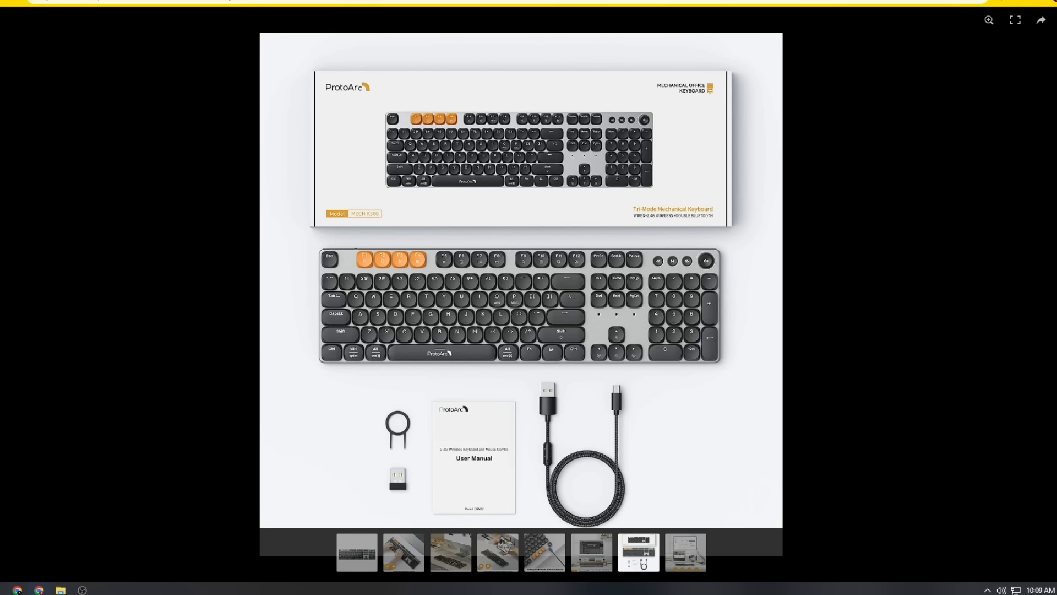
{"action": "key", "text": "Right"}
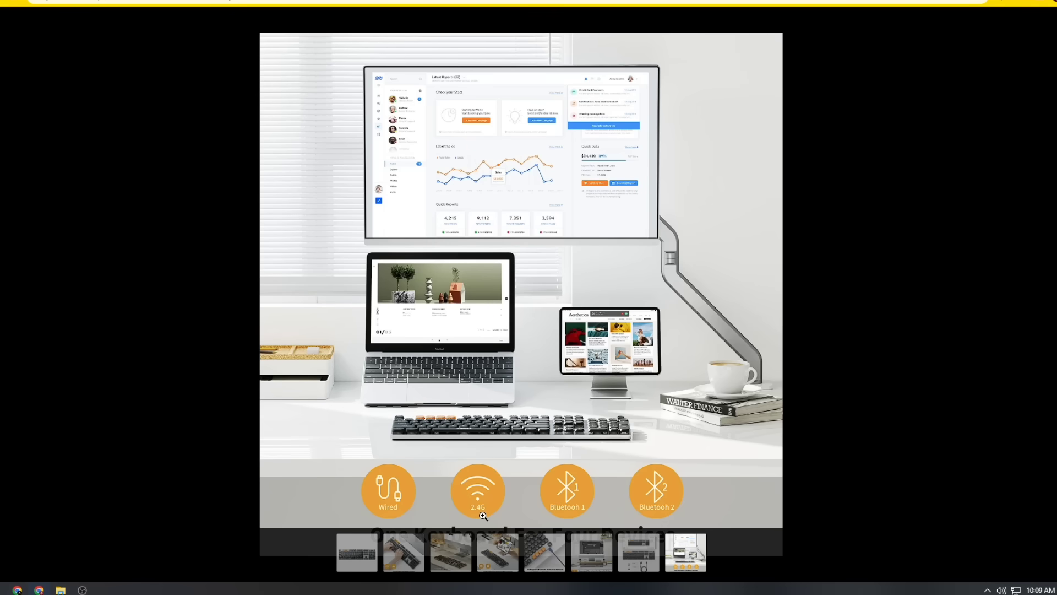
{"action": "key", "text": "Right"}
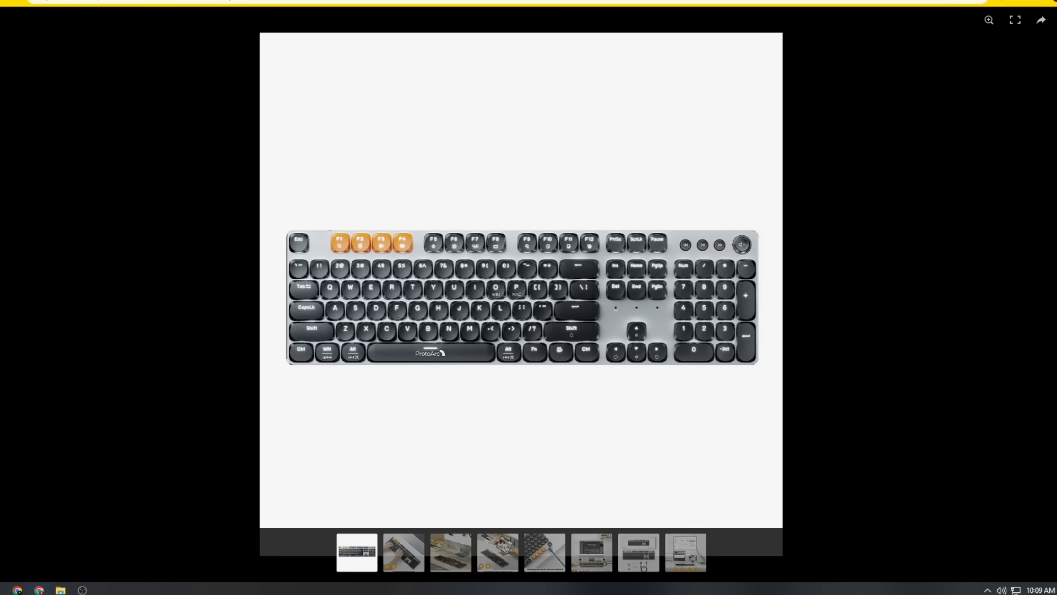
{"action": "left_click", "coordinate": [412, 221]}
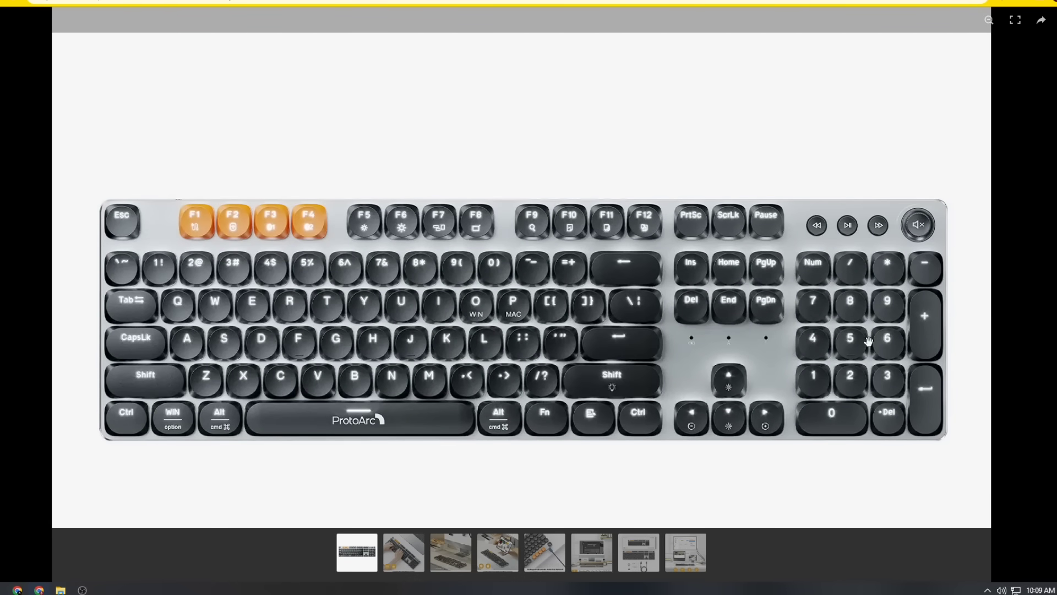
Step: Exit the lightbox and briefly highlight the MECH K300 title and $109.99 price
{"action": "key", "text": "Escape"}
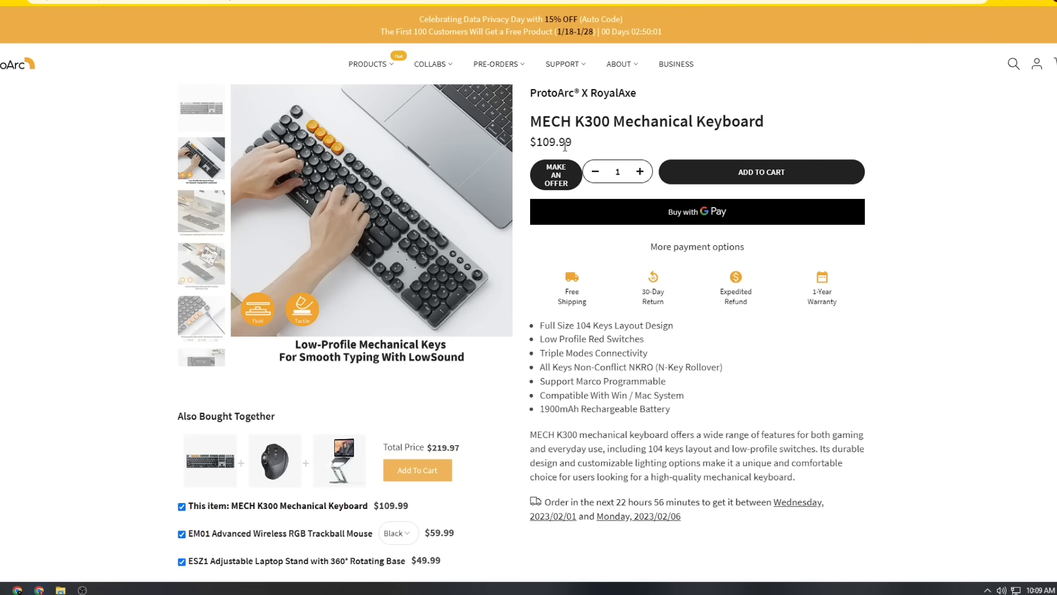
{"action": "left_click_drag", "start_coordinate": [573, 145], "coordinate": [525, 92]}
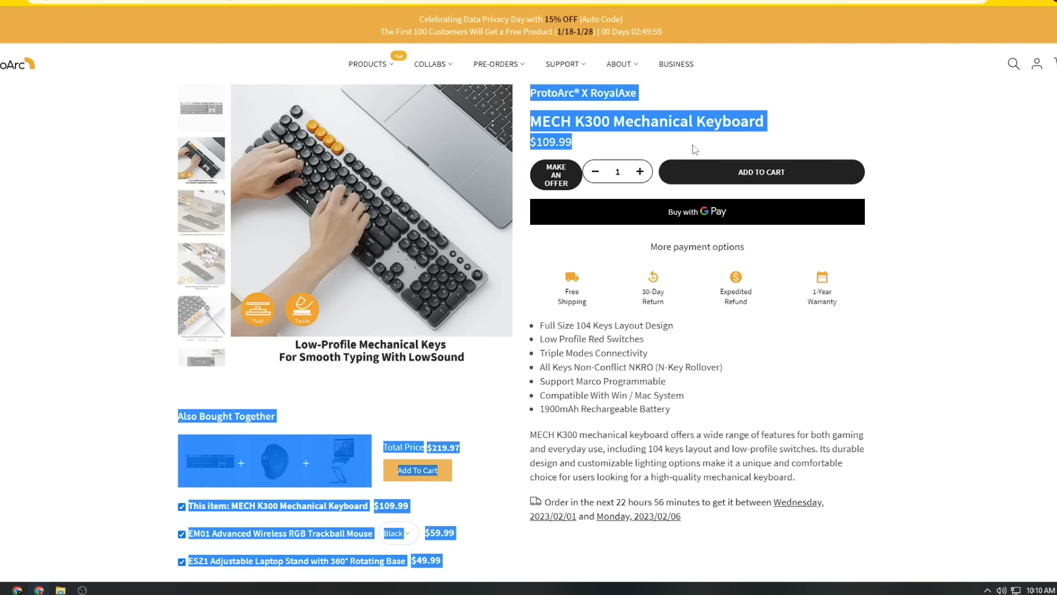
{"action": "left_click", "coordinate": [591, 145]}
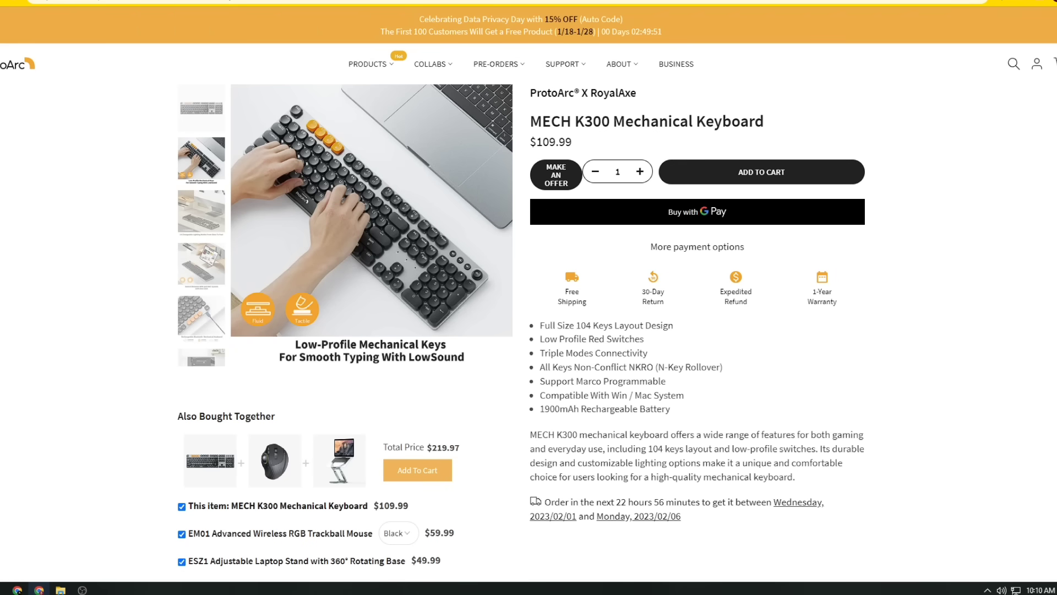
{"action": "scroll", "coordinate": [680, 238], "scroll_direction": "down", "scroll_amount": 2}
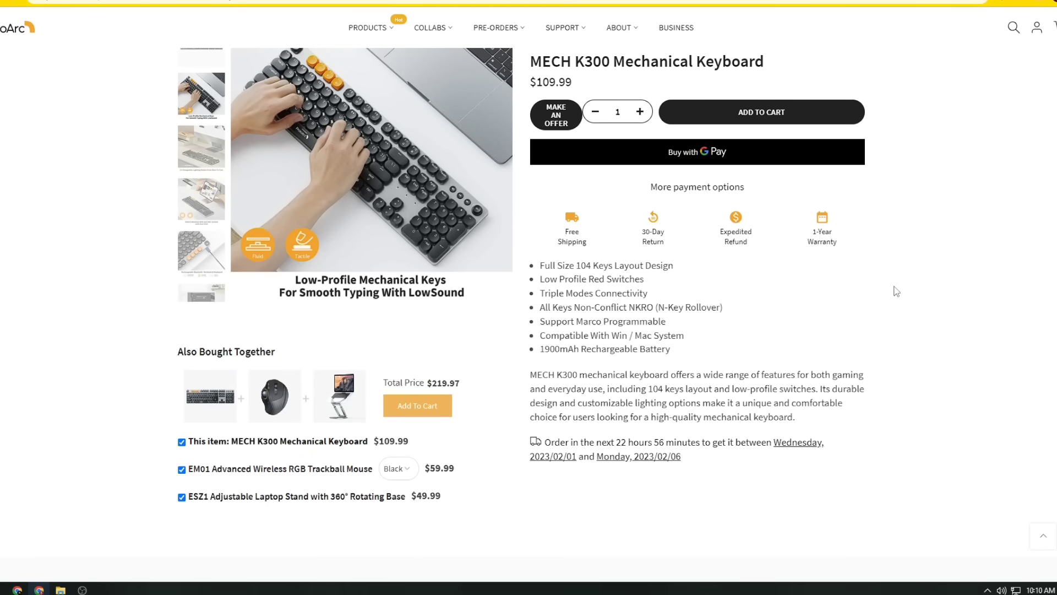
{"action": "scroll", "coordinate": [528, 298], "scroll_direction": "down", "scroll_amount": 3}
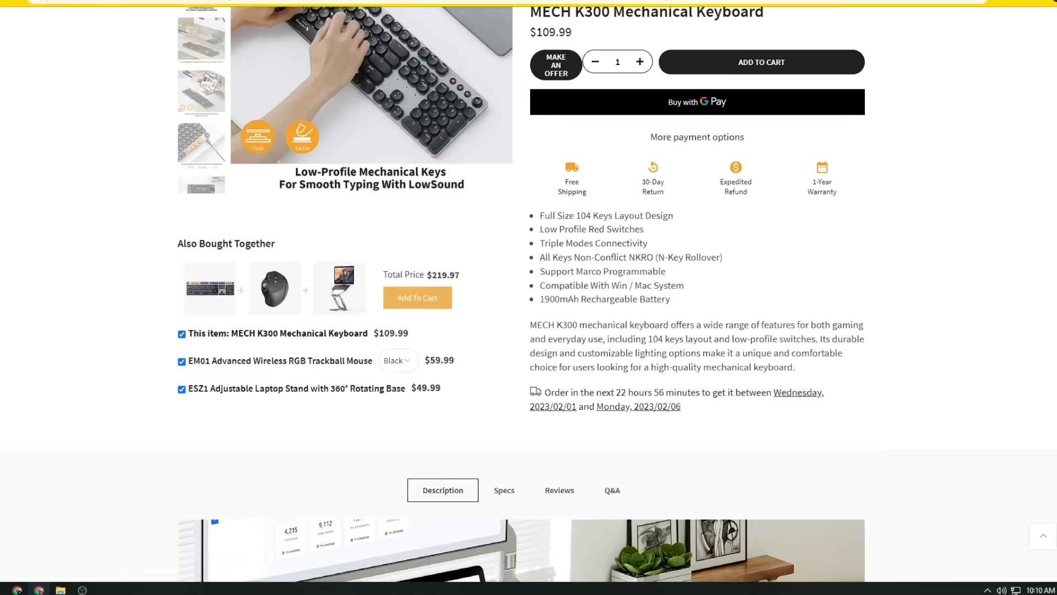
{"action": "scroll", "coordinate": [529, 297], "scroll_direction": "down", "scroll_amount": 2}
{"action": "scroll", "coordinate": [528, 297], "scroll_direction": "down", "scroll_amount": 2}
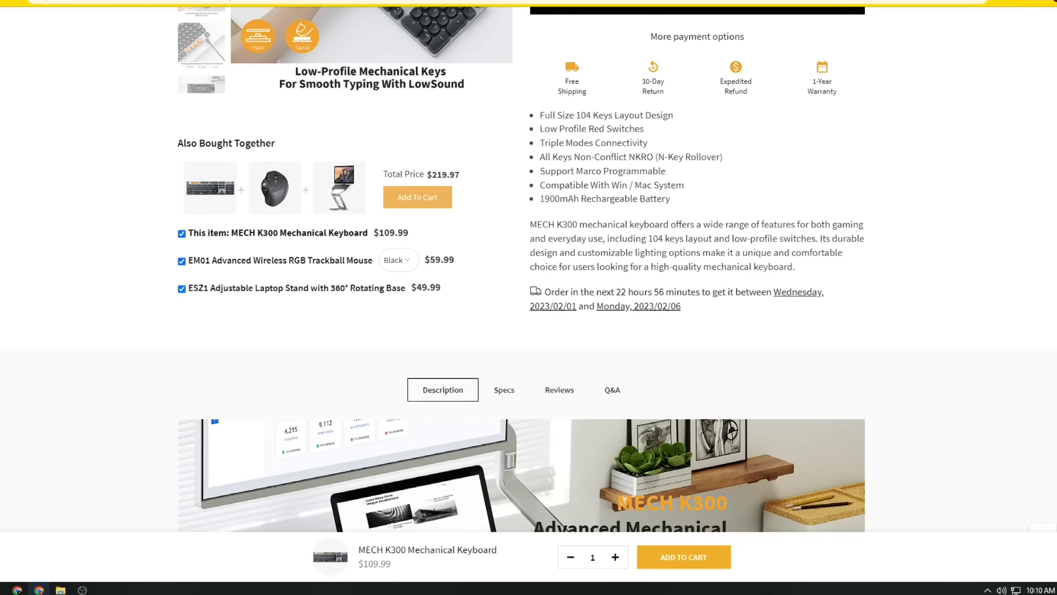
{"action": "scroll", "coordinate": [528, 298], "scroll_direction": "down", "scroll_amount": 4}
{"action": "scroll", "coordinate": [529, 298], "scroll_direction": "down", "scroll_amount": 1}
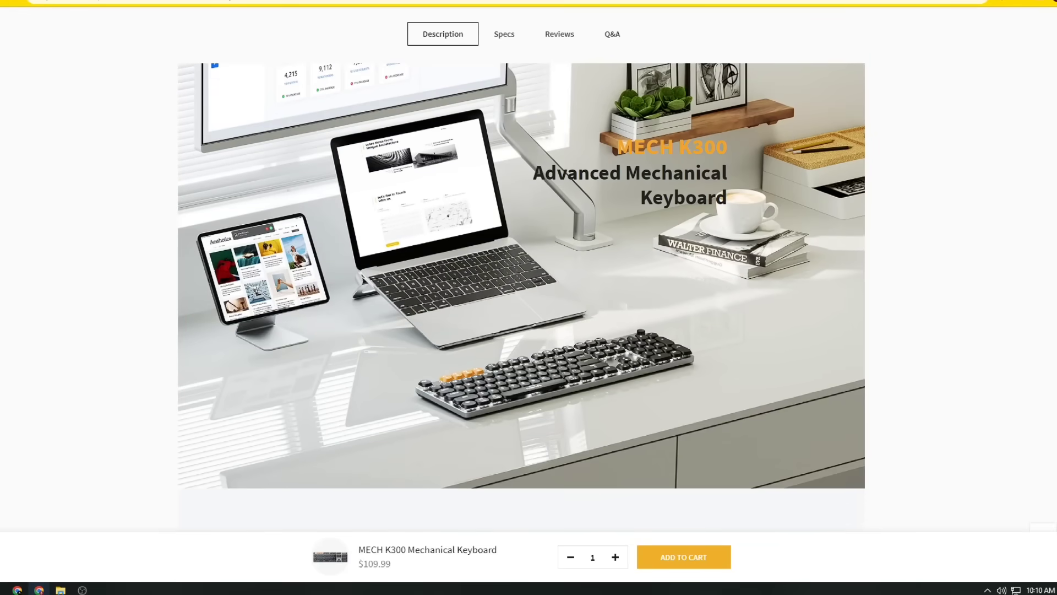
{"action": "scroll", "coordinate": [529, 297], "scroll_direction": "down", "scroll_amount": 2}
{"action": "scroll", "coordinate": [529, 298], "scroll_direction": "down", "scroll_amount": 2}
{"action": "scroll", "coordinate": [529, 298], "scroll_direction": "down", "scroll_amount": 3}
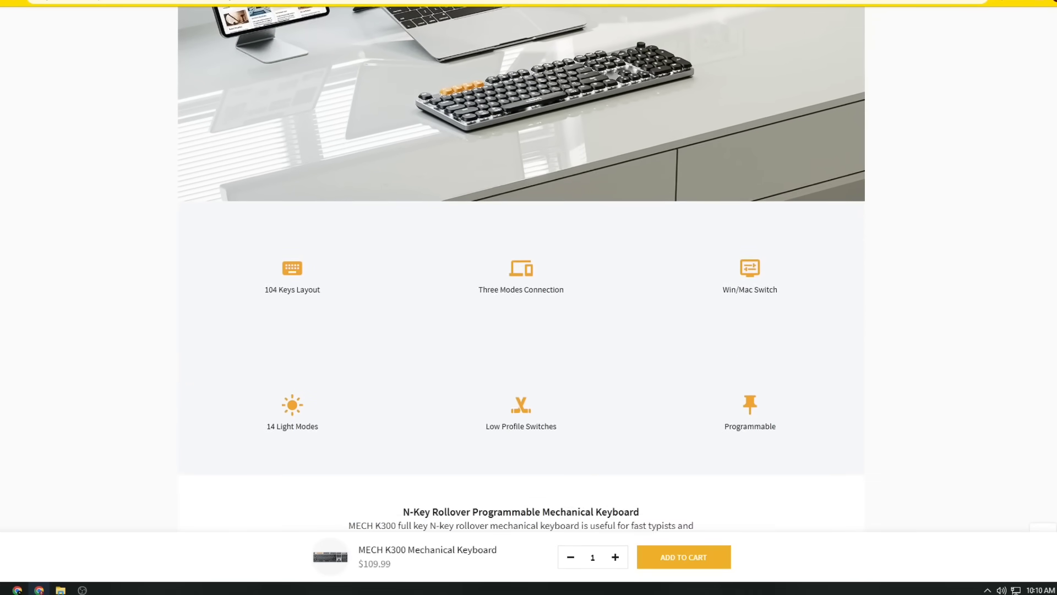
{"action": "scroll", "coordinate": [528, 297], "scroll_direction": "down", "scroll_amount": 3}
{"action": "scroll", "coordinate": [529, 297], "scroll_direction": "down", "scroll_amount": 3}
{"action": "scroll", "coordinate": [529, 298], "scroll_direction": "down", "scroll_amount": 1}
{"action": "scroll", "coordinate": [529, 298], "scroll_direction": "down", "scroll_amount": 3}
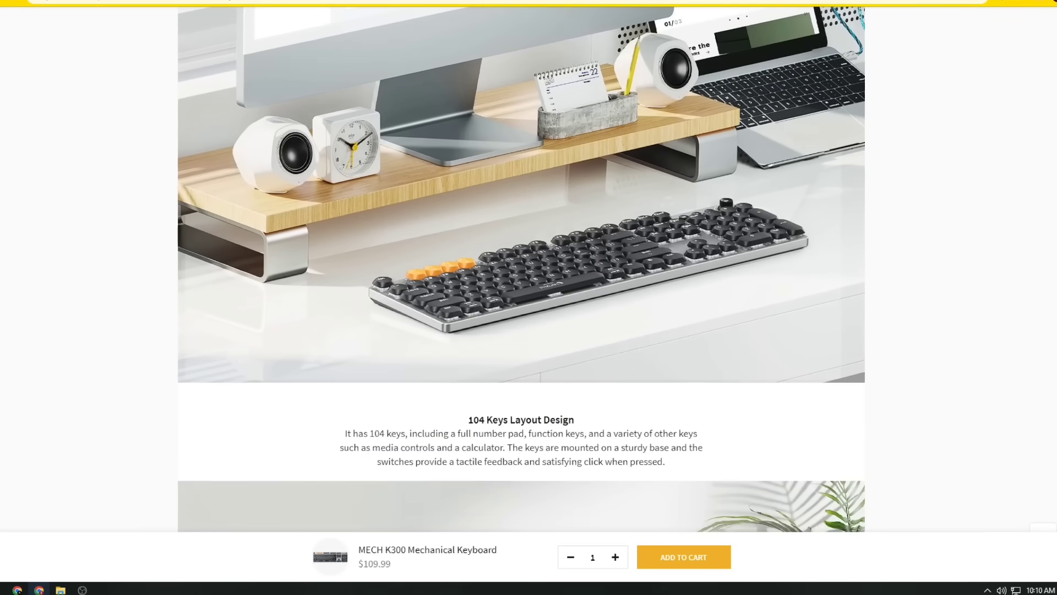
{"action": "scroll", "coordinate": [528, 298], "scroll_direction": "down", "scroll_amount": 2}
{"action": "scroll", "coordinate": [529, 298], "scroll_direction": "down", "scroll_amount": 2}
{"action": "scroll", "coordinate": [529, 297], "scroll_direction": "up", "scroll_amount": 4}
{"action": "scroll", "coordinate": [529, 297], "scroll_direction": "up", "scroll_amount": 1}
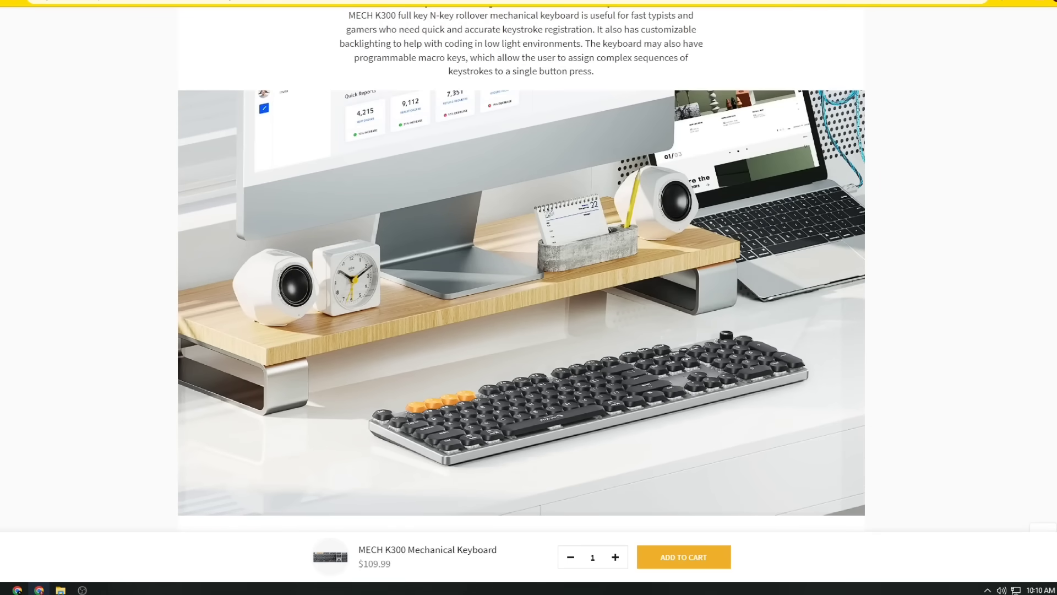
{"action": "scroll", "coordinate": [529, 297], "scroll_direction": "up", "scroll_amount": 2}
{"action": "scroll", "coordinate": [529, 297], "scroll_direction": "down", "scroll_amount": 4}
{"action": "scroll", "coordinate": [529, 297], "scroll_direction": "down", "scroll_amount": 4}
{"action": "scroll", "coordinate": [529, 297], "scroll_direction": "down", "scroll_amount": 3}
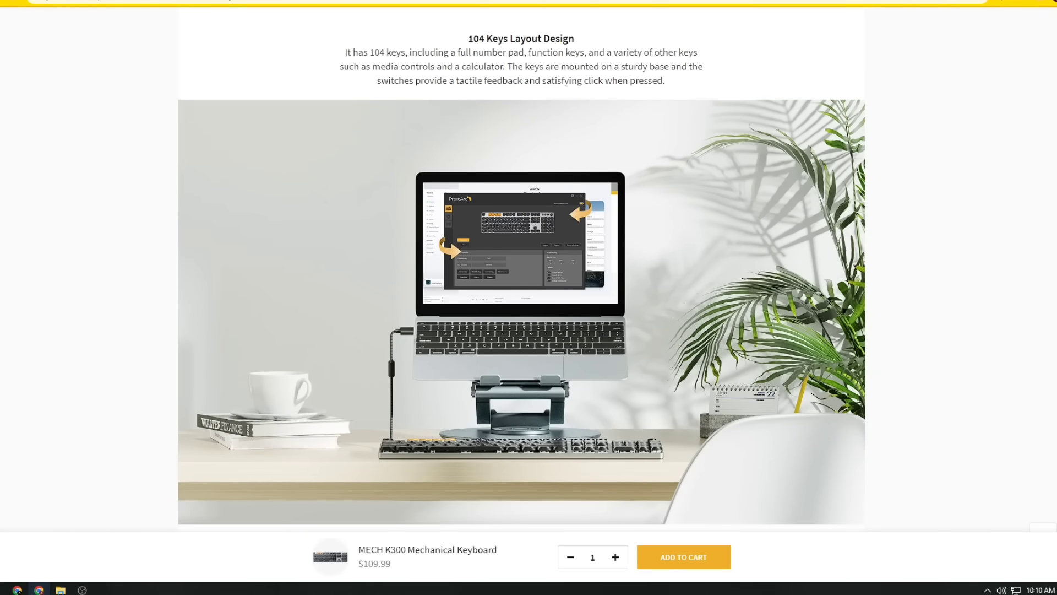
{"action": "scroll", "coordinate": [528, 298], "scroll_direction": "down", "scroll_amount": 4}
{"action": "scroll", "coordinate": [529, 297], "scroll_direction": "down", "scroll_amount": 4}
{"action": "scroll", "coordinate": [529, 297], "scroll_direction": "down", "scroll_amount": 3}
{"action": "scroll", "coordinate": [529, 297], "scroll_direction": "down", "scroll_amount": 1}
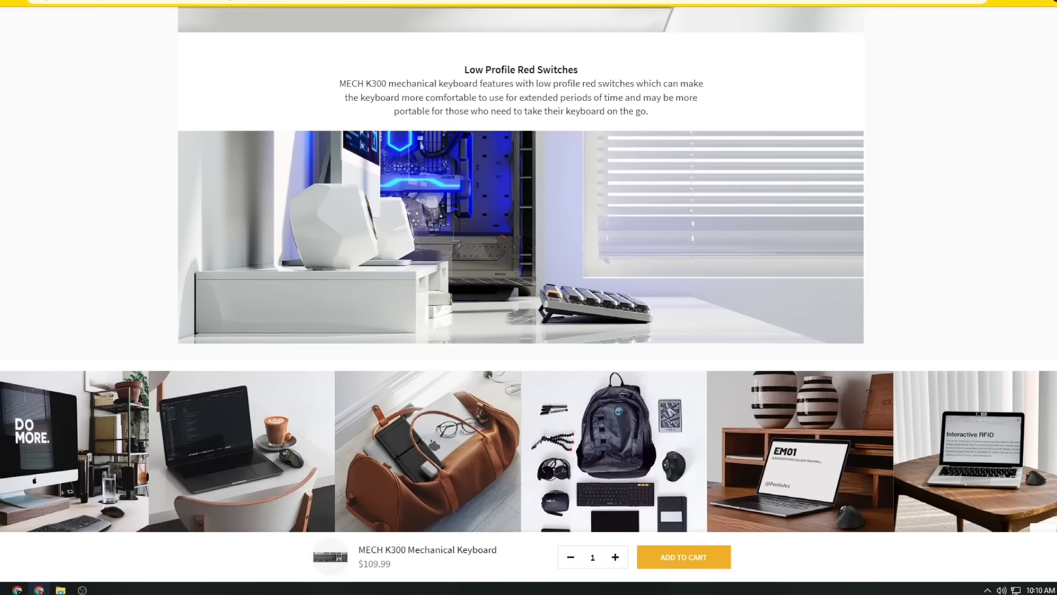
{"action": "scroll", "coordinate": [530, 298], "scroll_direction": "down", "scroll_amount": 1}
{"action": "scroll", "coordinate": [529, 298], "scroll_direction": "up", "scroll_amount": 1}
{"action": "scroll", "coordinate": [529, 297], "scroll_direction": "up", "scroll_amount": 3}
{"action": "scroll", "coordinate": [528, 297], "scroll_direction": "up", "scroll_amount": 2}
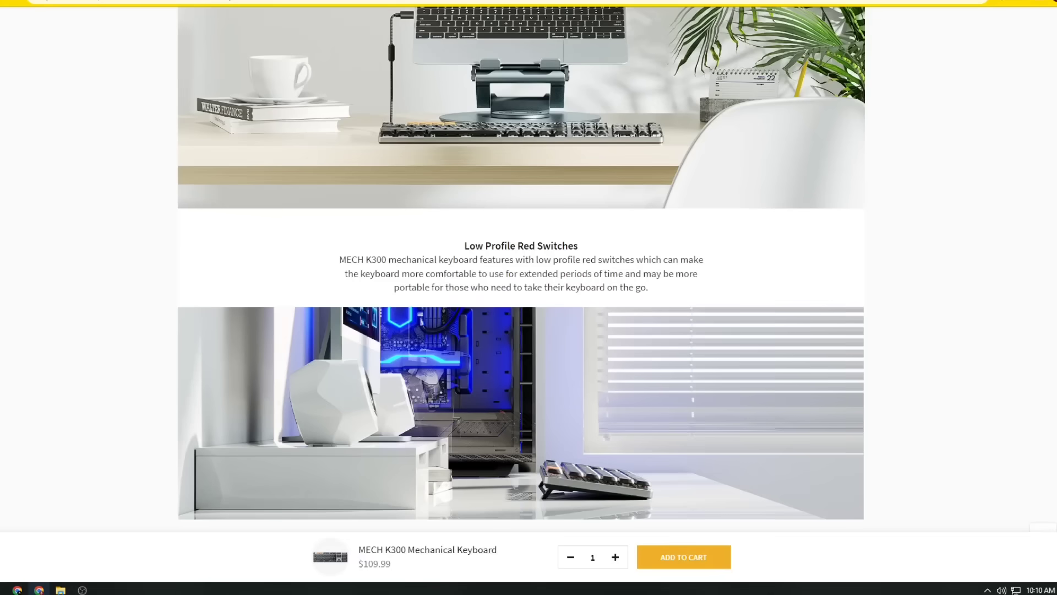
{"action": "scroll", "coordinate": [528, 298], "scroll_direction": "down", "scroll_amount": 1}
{"action": "scroll", "coordinate": [915, 418], "scroll_direction": "up", "scroll_amount": 3}
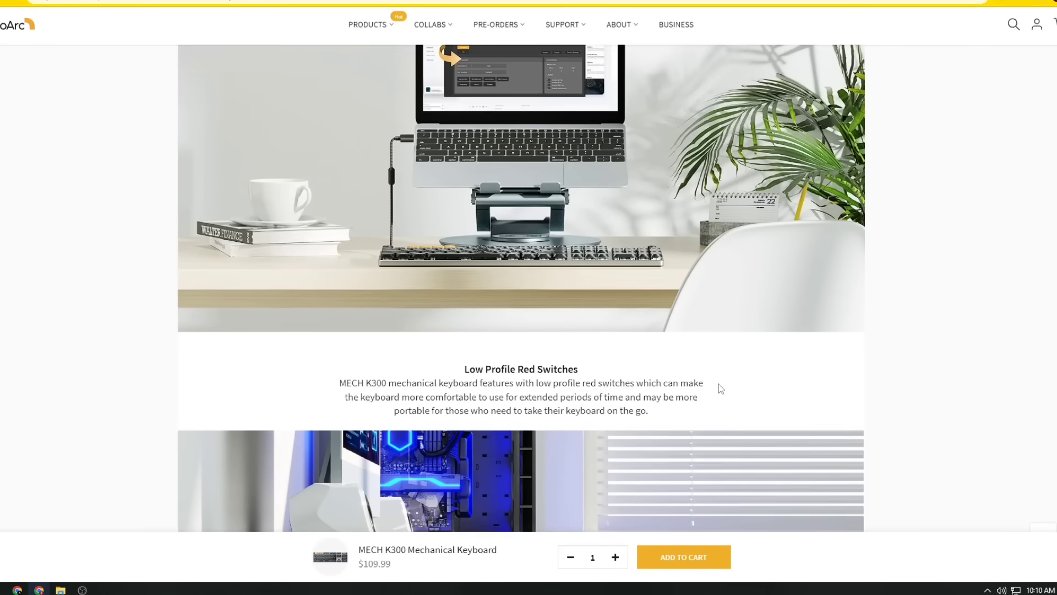
{"action": "scroll", "coordinate": [727, 388], "scroll_direction": "up", "scroll_amount": 3}
{"action": "scroll", "coordinate": [584, 389], "scroll_direction": "up", "scroll_amount": 1}
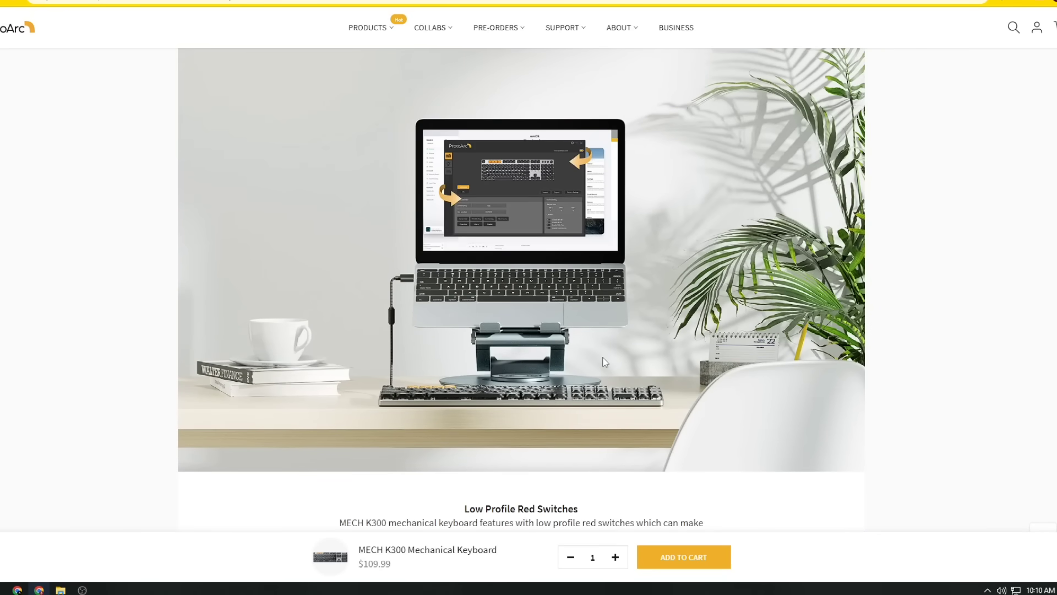
{"action": "scroll", "coordinate": [577, 362], "scroll_direction": "up", "scroll_amount": 5}
{"action": "scroll", "coordinate": [577, 362], "scroll_direction": "up", "scroll_amount": 5}
{"action": "scroll", "coordinate": [576, 362], "scroll_direction": "up", "scroll_amount": 5}
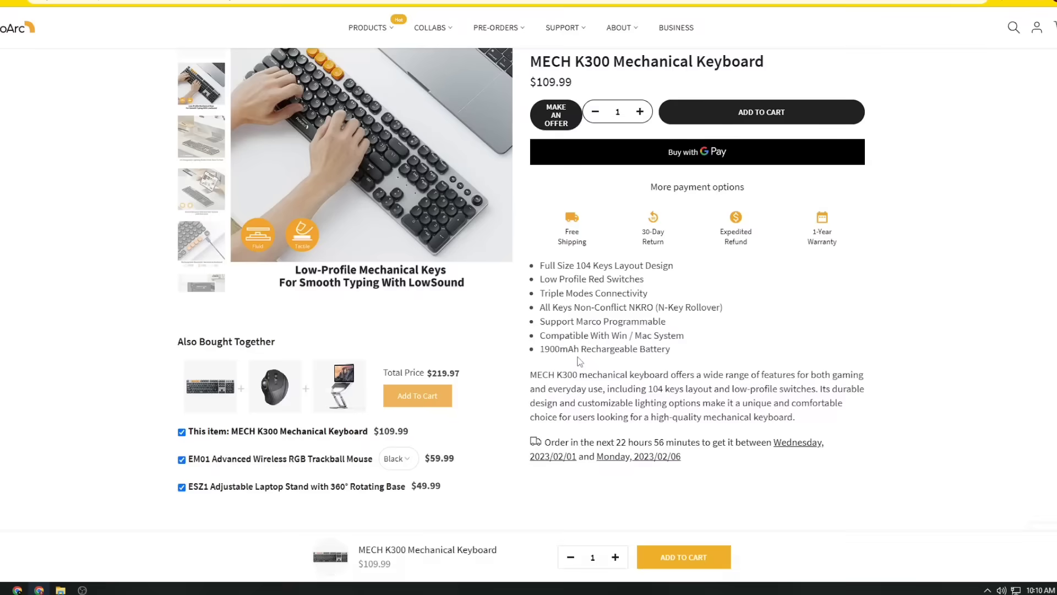
{"action": "scroll", "coordinate": [576, 362], "scroll_direction": "up", "scroll_amount": 2}
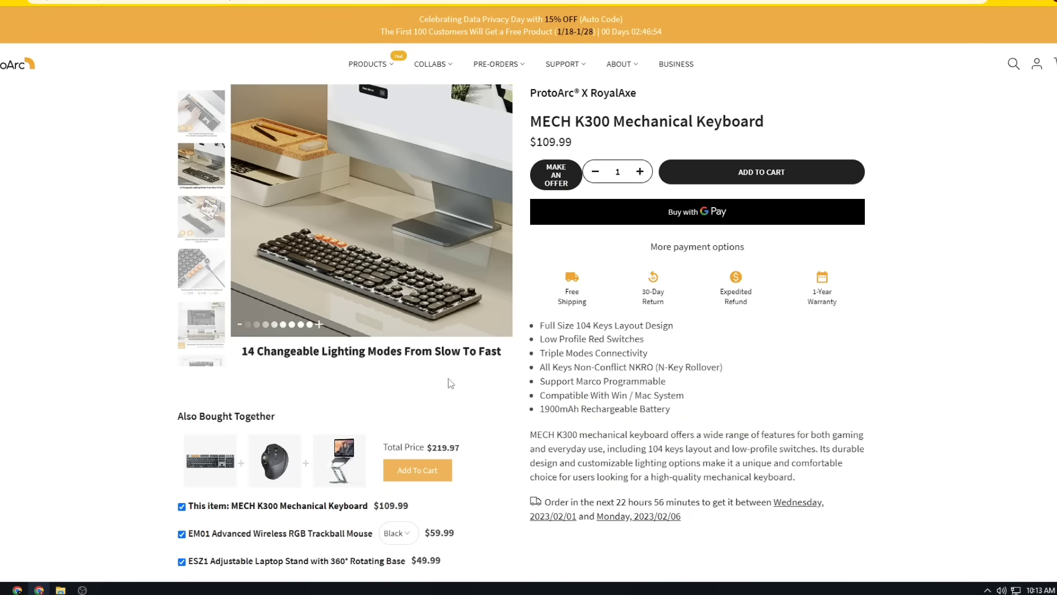
{"action": "left_click", "coordinate": [201, 265]}
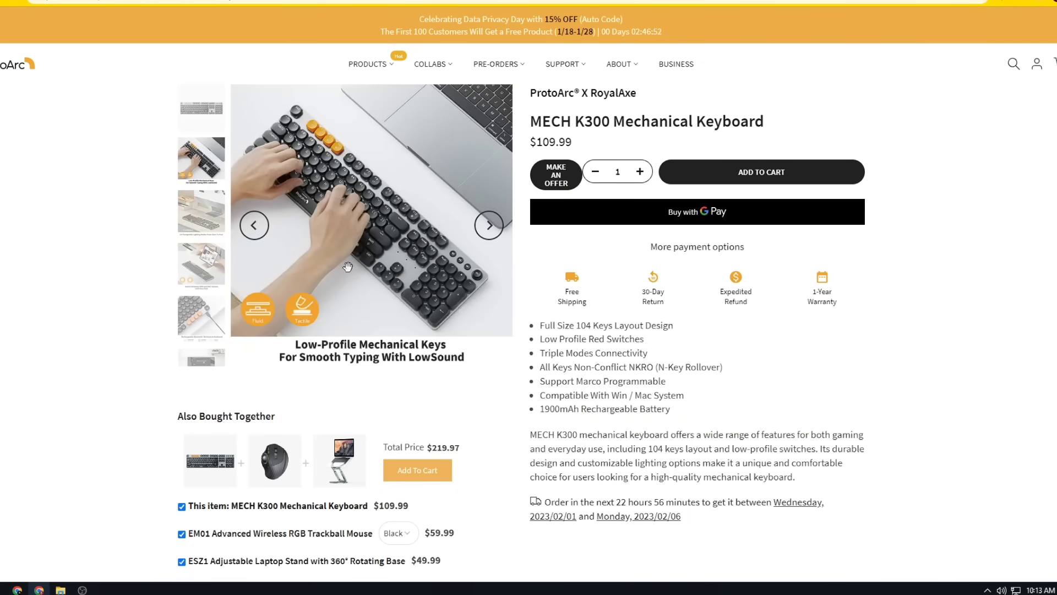
{"action": "left_click", "coordinate": [347, 267]}
{"action": "key", "text": "Escape"}
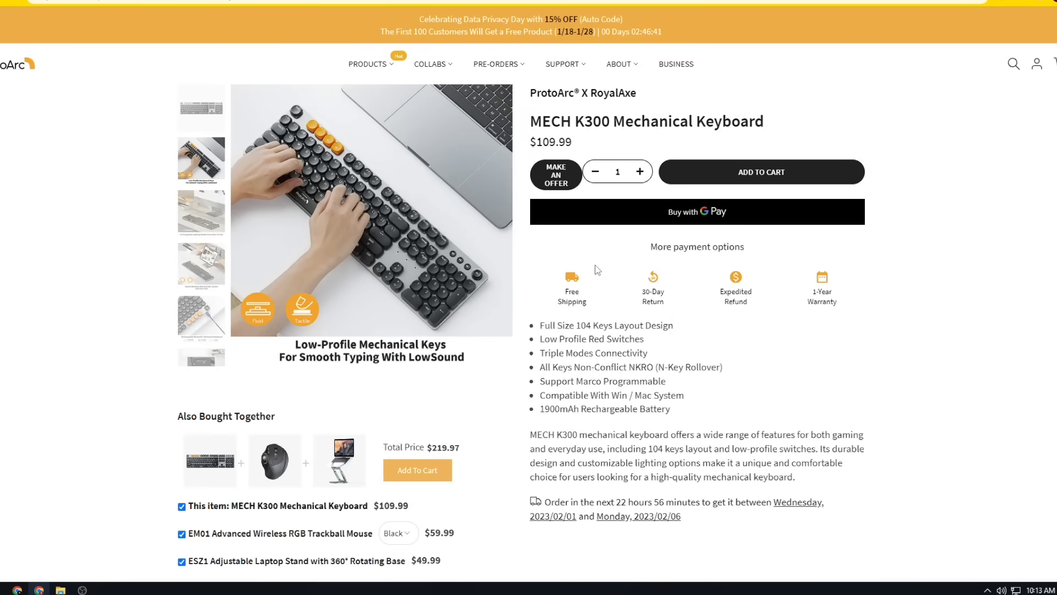